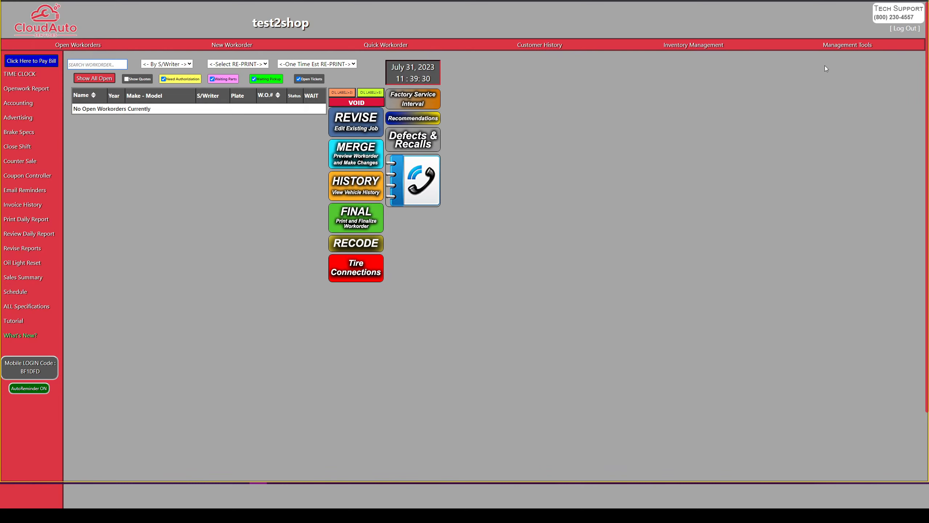
Step: Open the shop setup options and look over the blank account information form, leaving it without saving
left_click(848, 49)
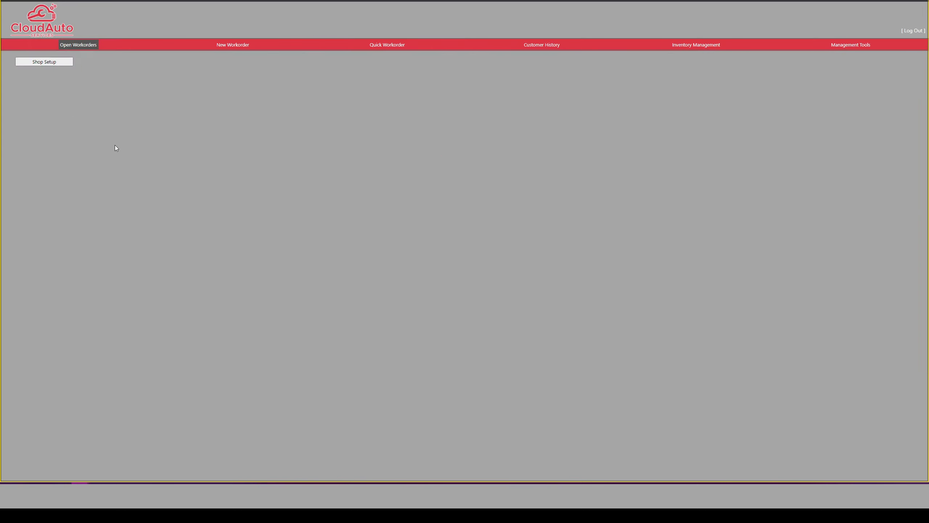
mouse_move(55, 63)
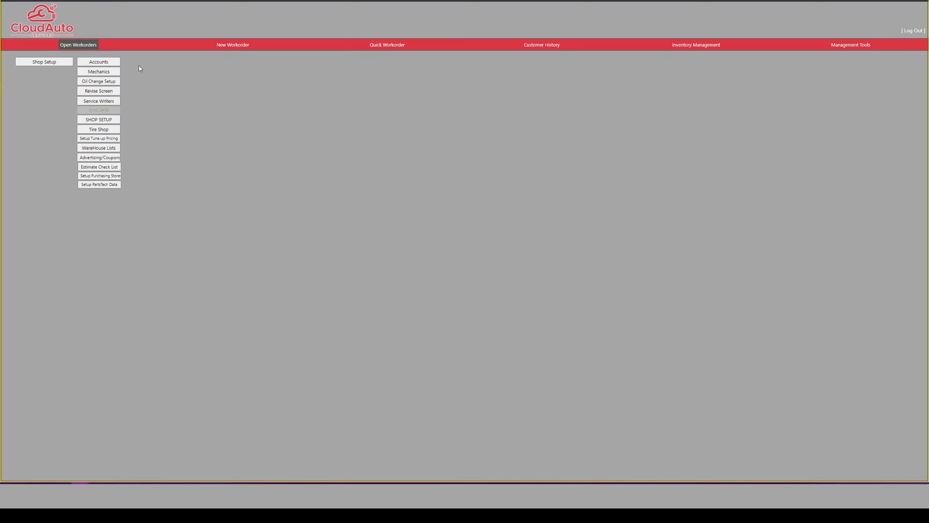
left_click(114, 67)
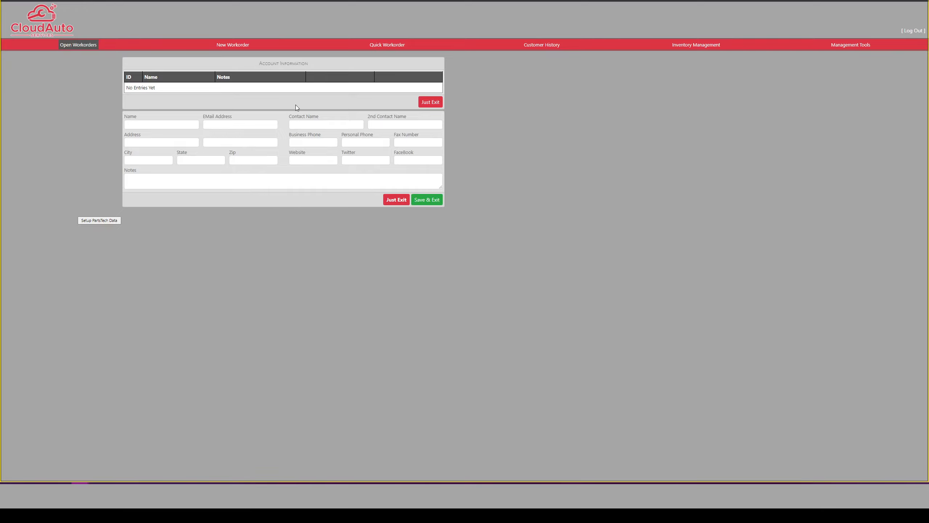
left_click(397, 200)
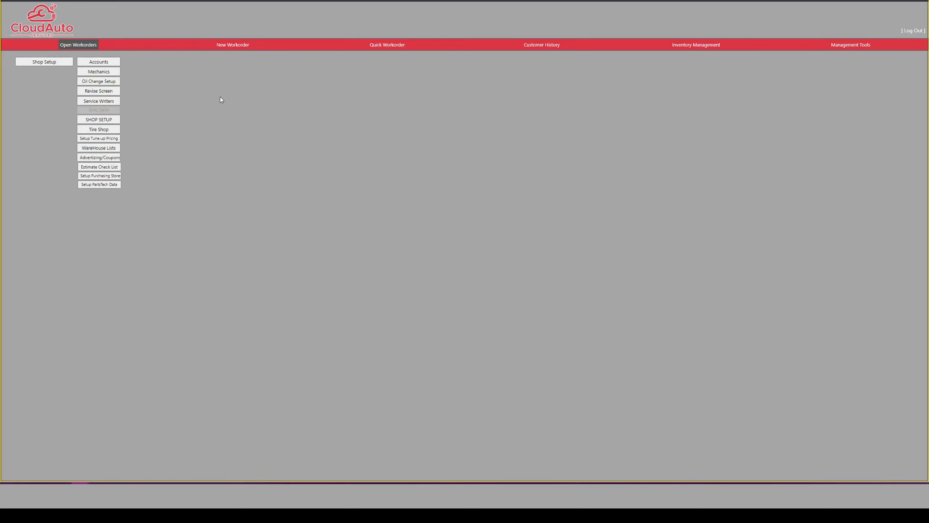
Step: Look over the mechanics list and a blank new-mechanic form, including the login, active and work-schedule options, and exit without saving
left_click(114, 75)
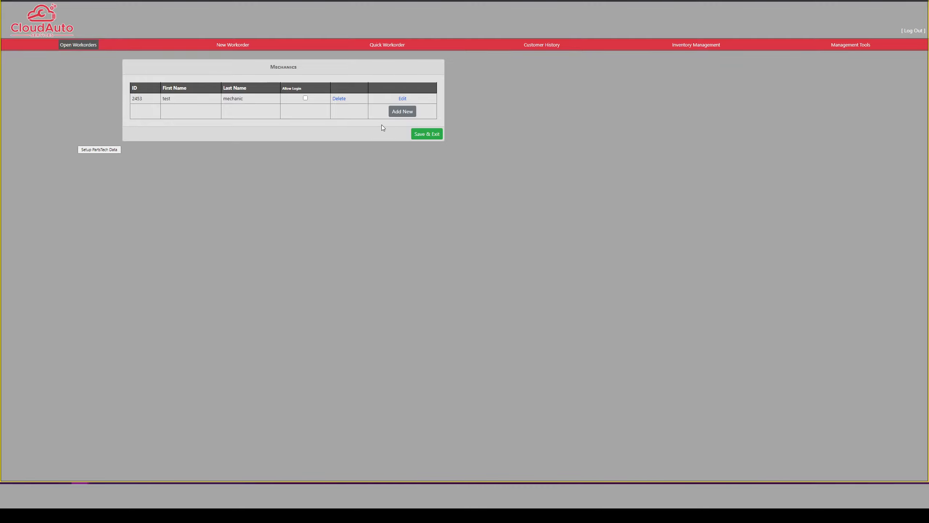
left_click(405, 116)
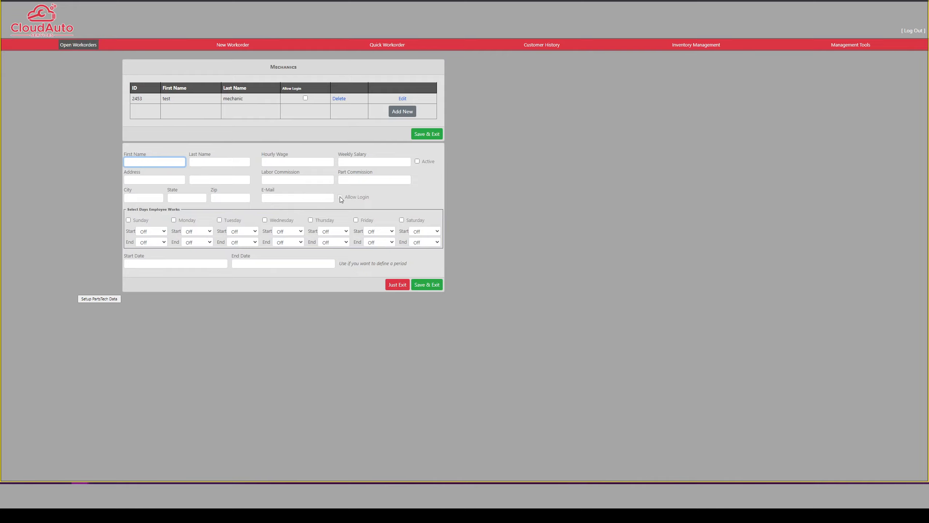
mouse_move(340, 197)
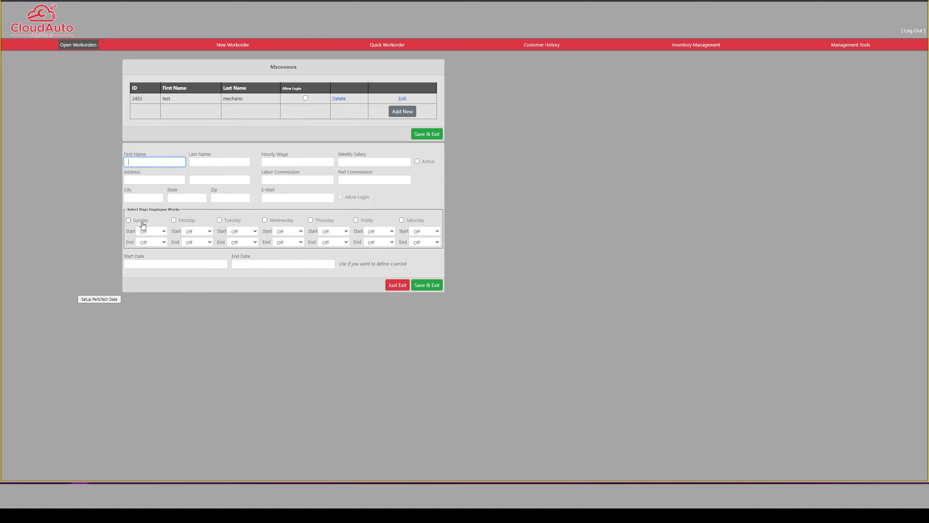
left_click(418, 162)
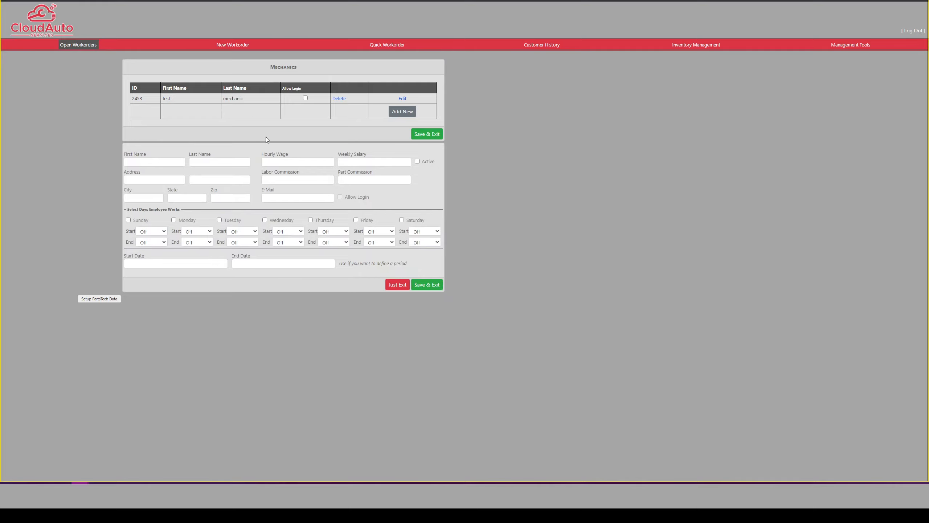
left_click(397, 285)
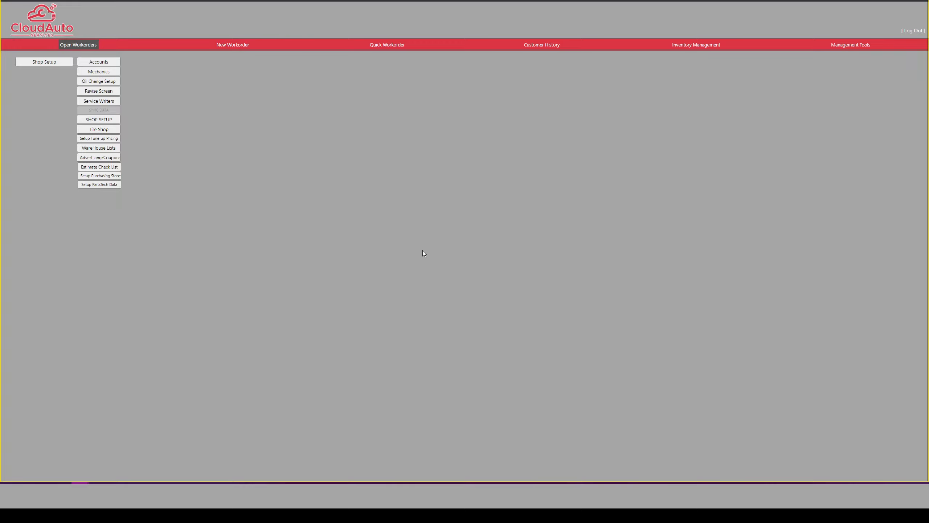
Step: Browse the available oil weights in the oil change setup without choosing one
left_click(118, 82)
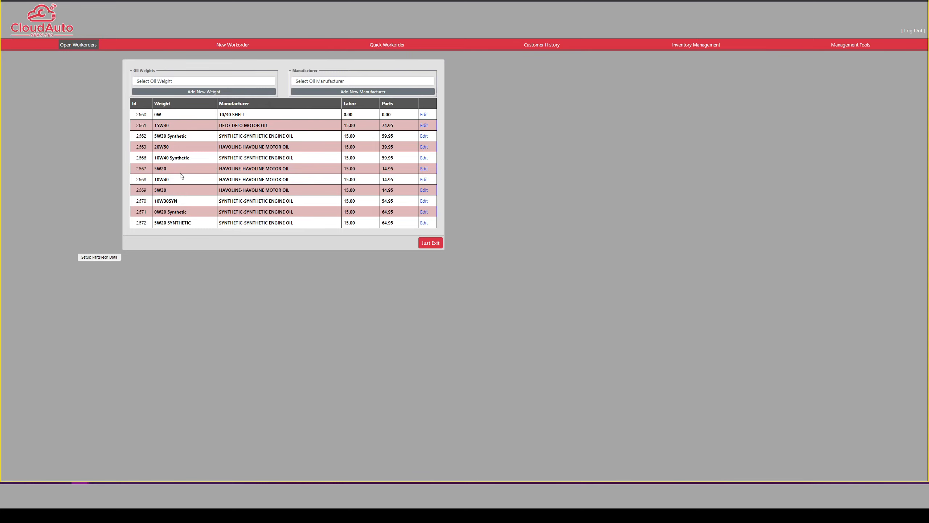
left_click(273, 83)
left_click_drag(273, 94, 274, 98)
scroll(275, 98, "down", 10)
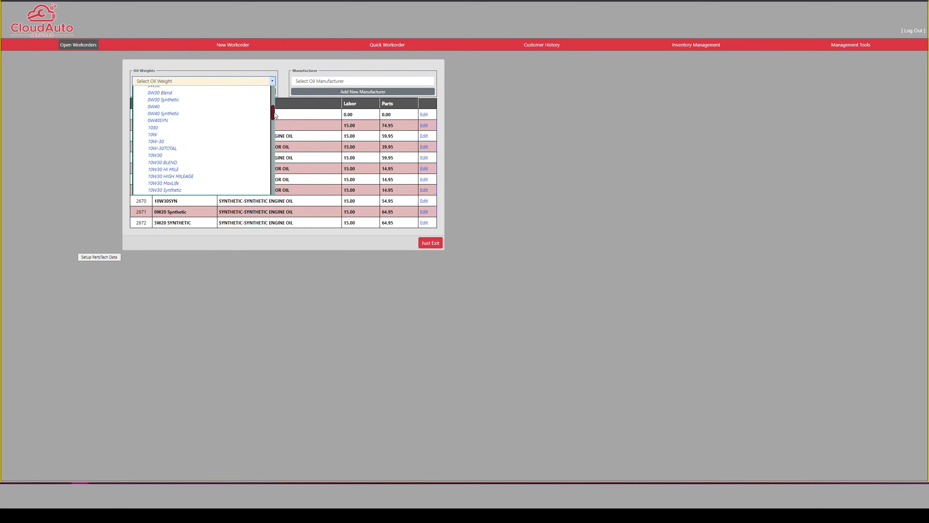
left_click(274, 80)
left_click(134, 81)
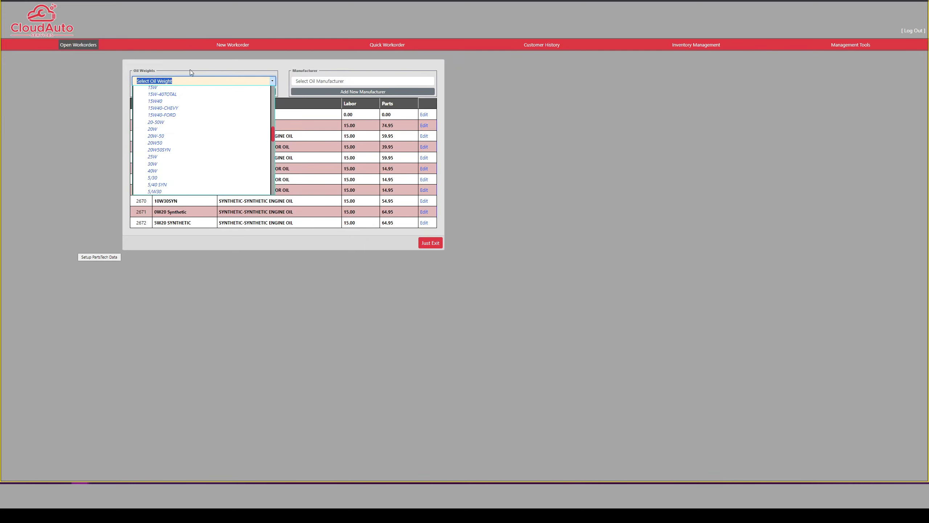
left_click(199, 68)
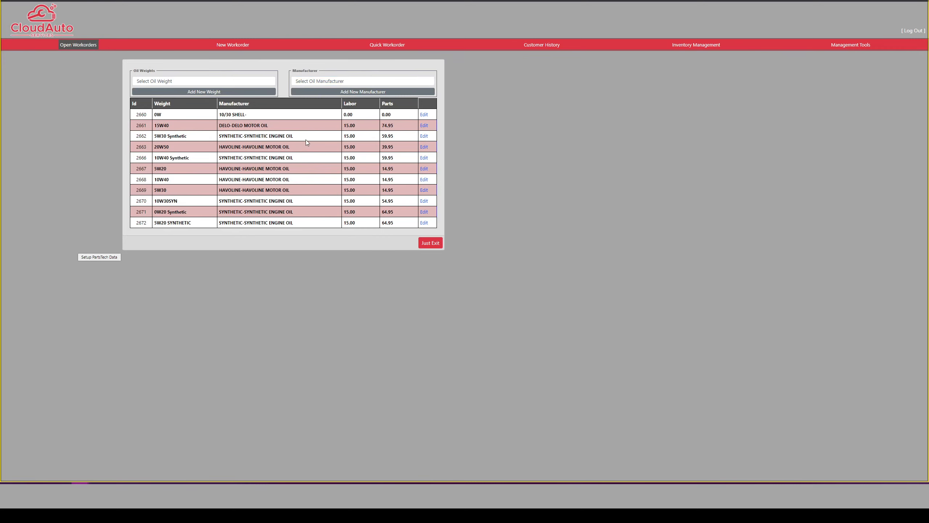
Step: Open the 5W30 Havoline oil entry's labor and parts prices for editing, cancel the edit and leave the oil change setup
left_click(424, 190)
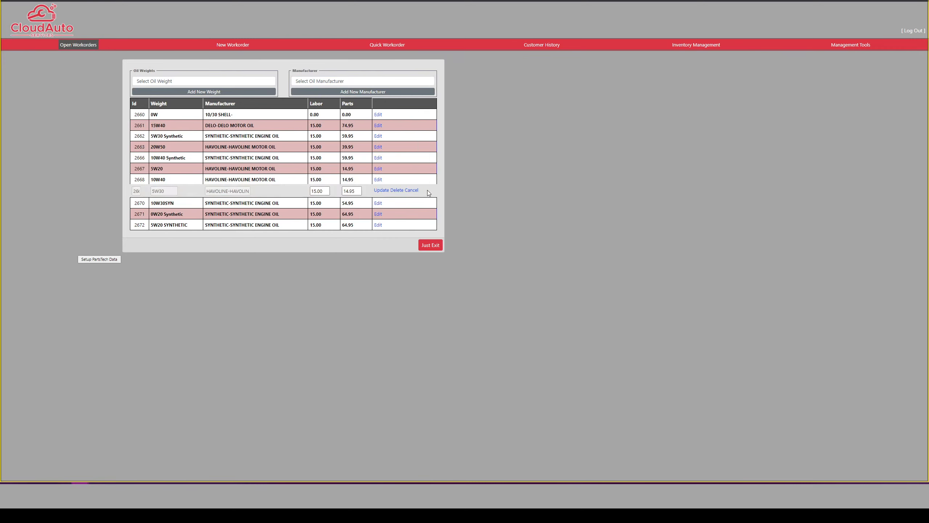
left_click(357, 191)
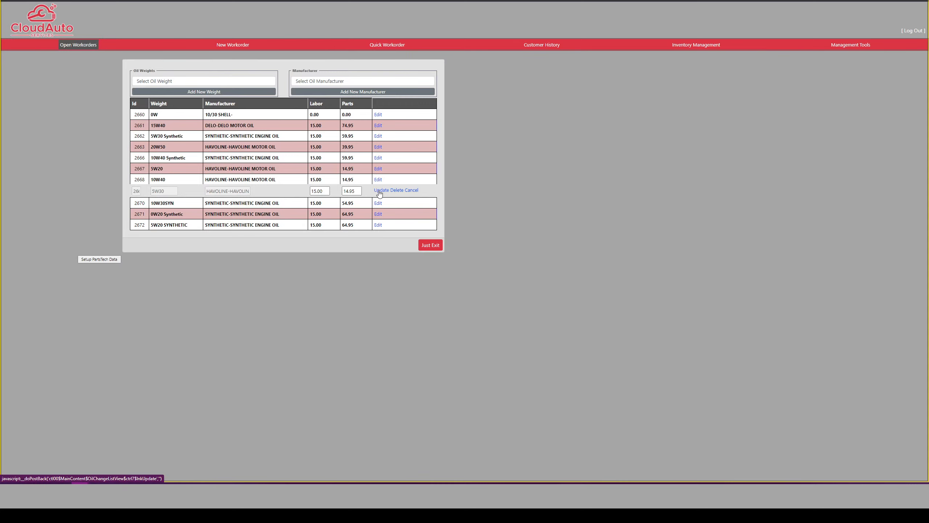
left_click(413, 190)
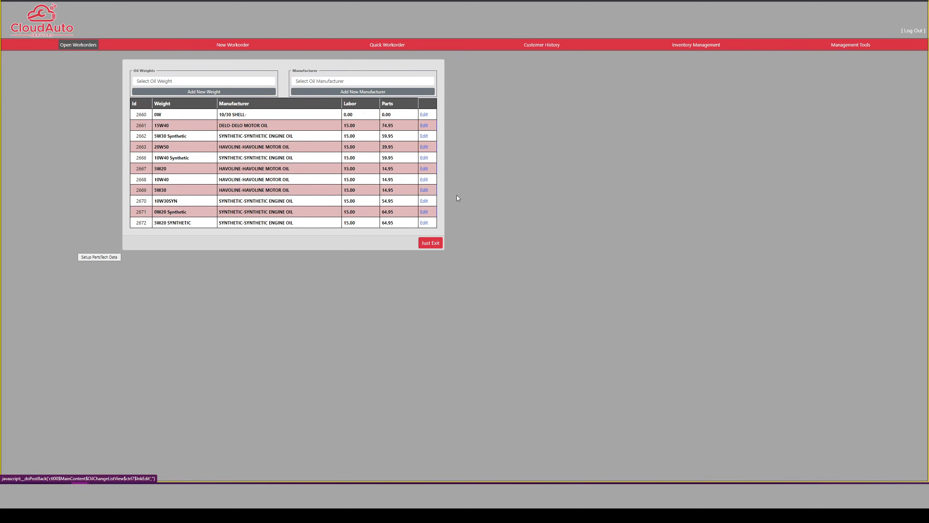
left_click(430, 242)
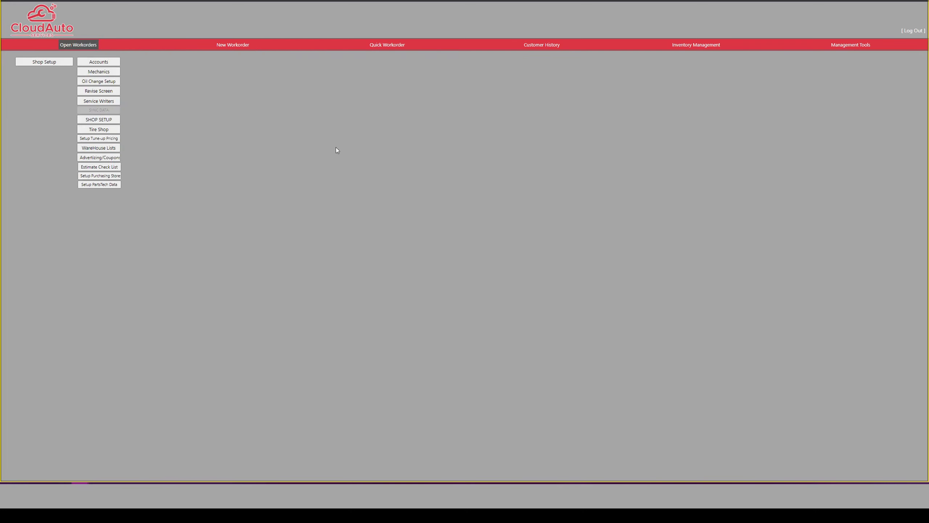
Step: Examine the layout of the service buttons in the revise screen setup
left_click(113, 94)
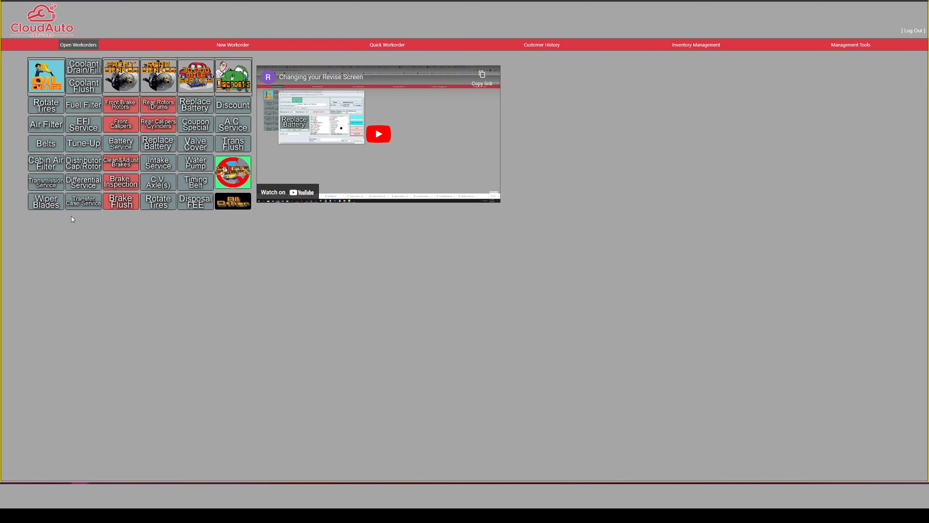
mouse_move(156, 184)
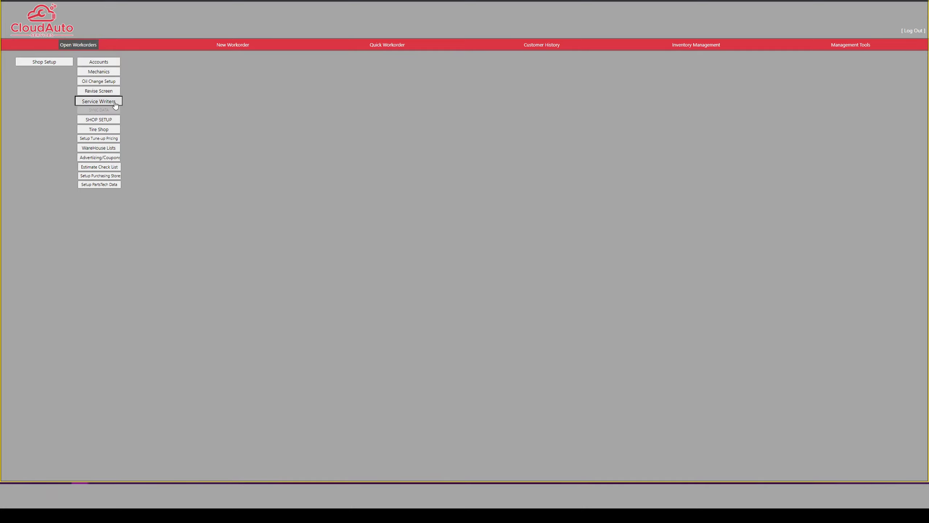
Step: Look over a blank new service writer form and its access levels 1 to 7, and exit without saving
left_click(98, 101)
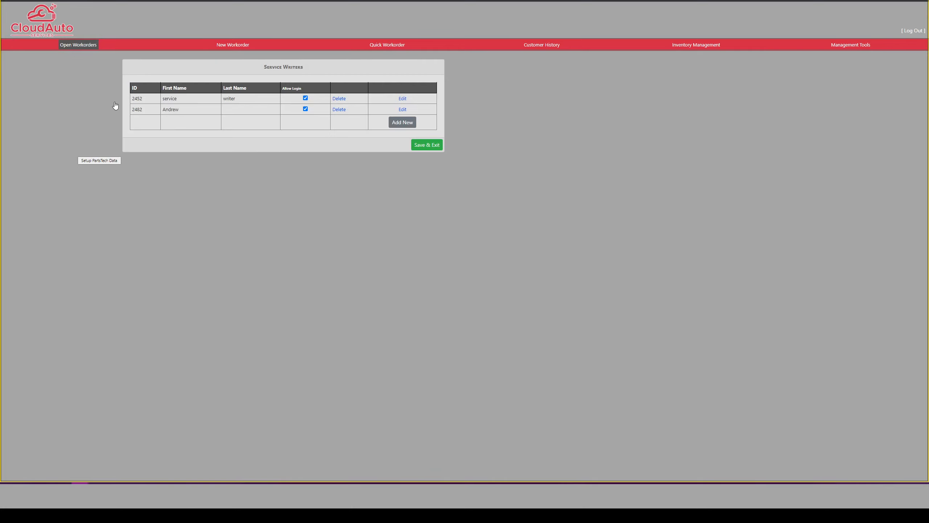
left_click(399, 123)
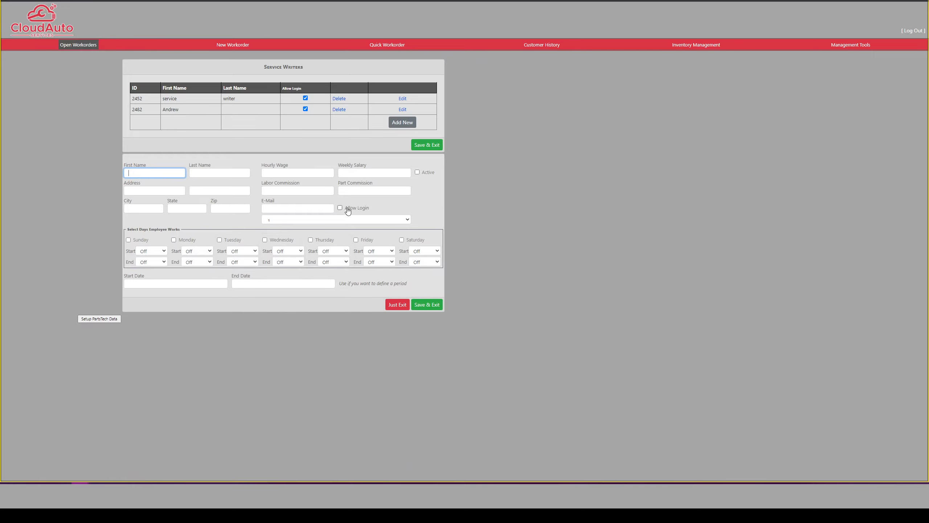
left_click(408, 220)
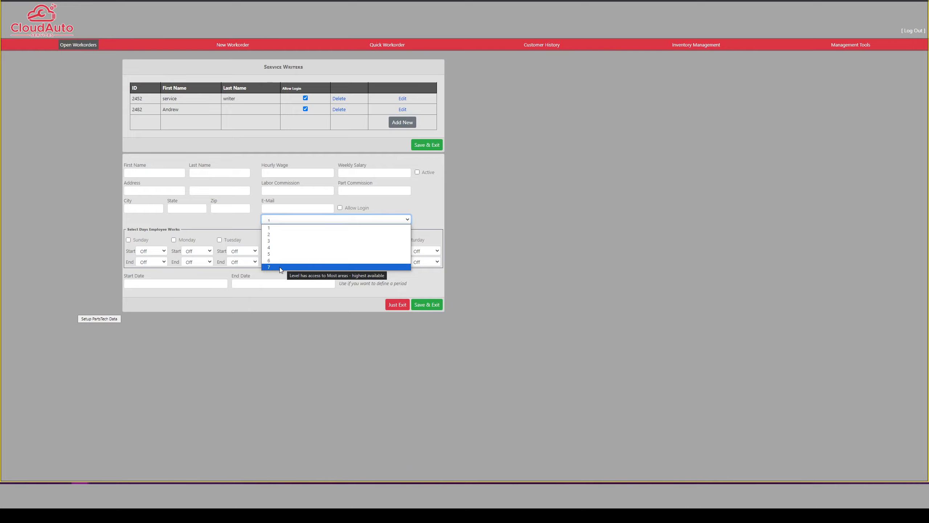
left_click(360, 305)
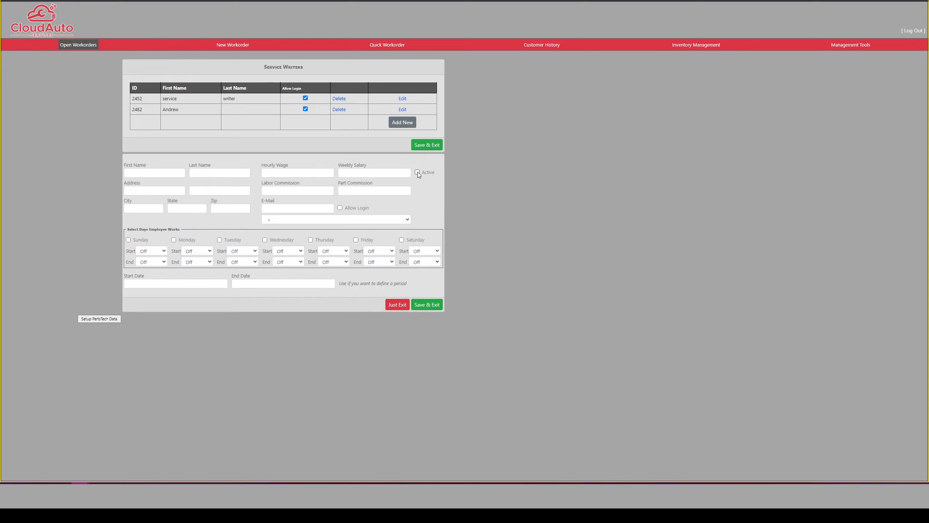
left_click(397, 305)
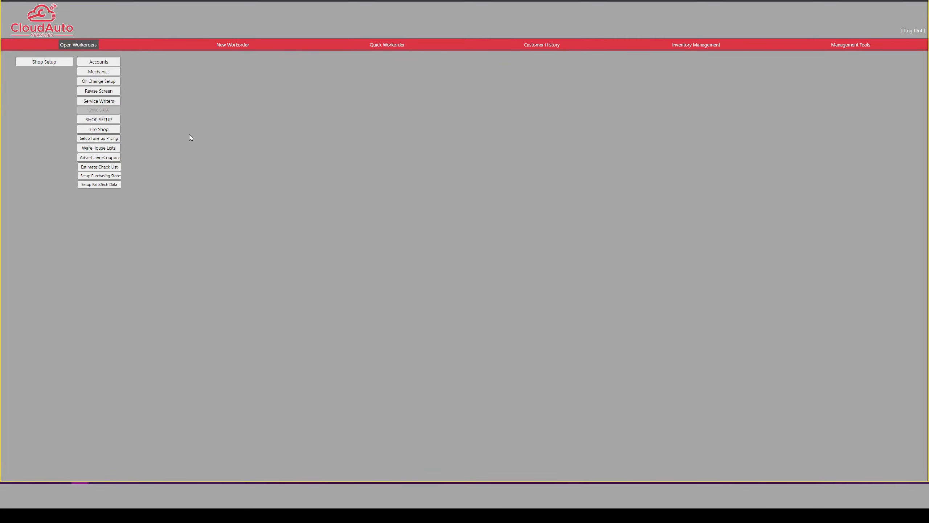
Step: Review the general shop settings, including the recommendation items and default disposal costs, and save the data
left_click(105, 120)
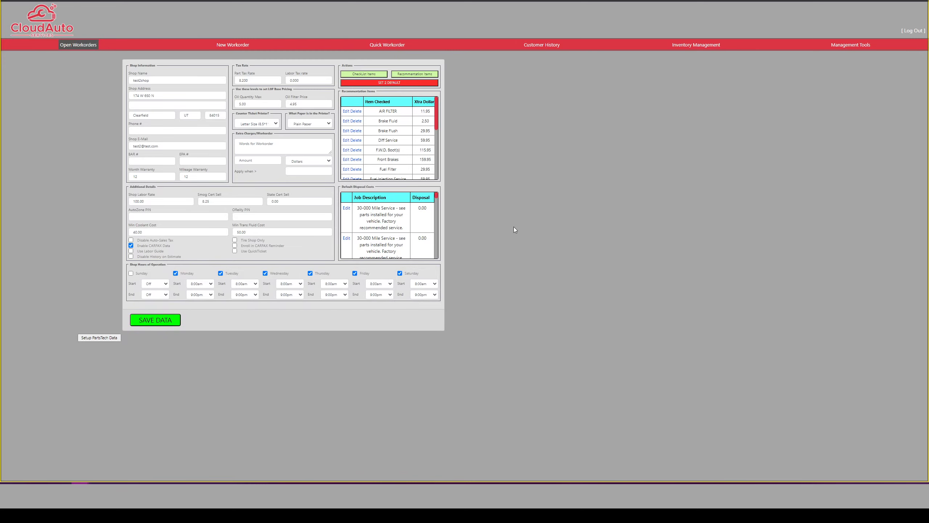
left_click_drag(435, 195, 436, 195)
mouse_move(439, 116)
left_mouse_down()
mouse_move(439, 126)
mouse_move(439, 101)
left_mouse_up()
left_click(163, 321)
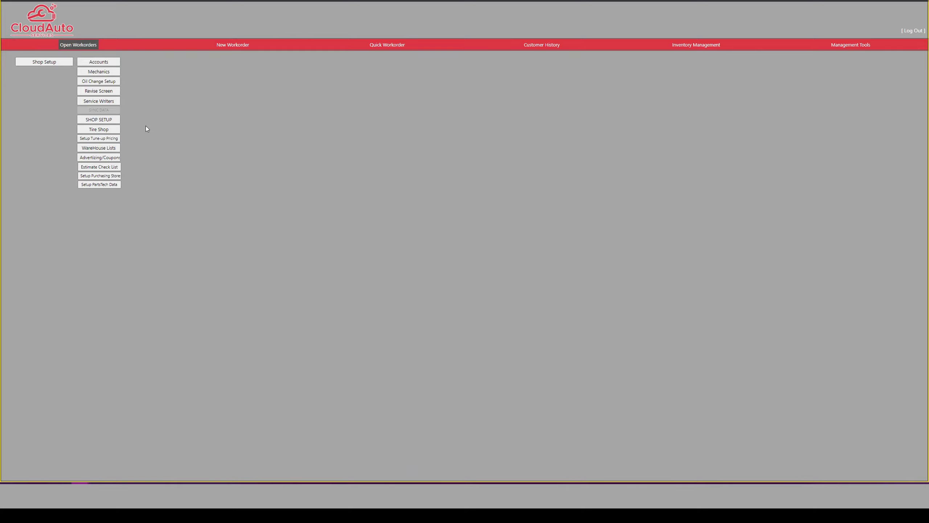
Step: Review the tire shop's default prices, tax and warranty settings, and save the data
left_click(113, 130)
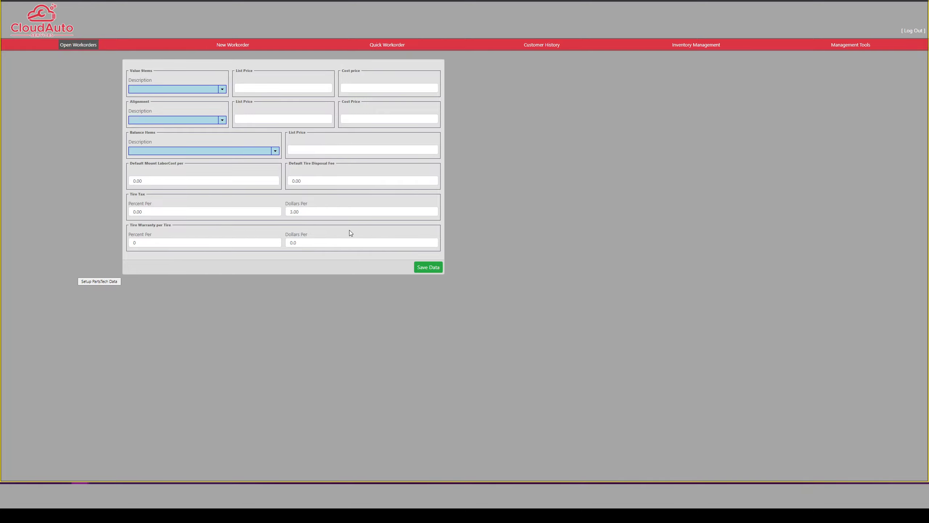
left_click(431, 271)
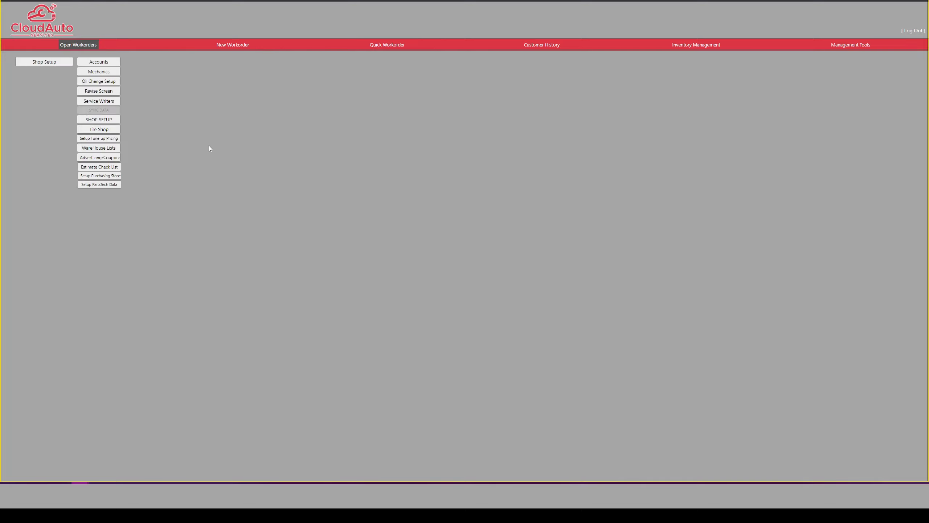
Step: Add a blank tune-up type row, go through its vehicle type, labor and part fields, and exit without saving
left_click(111, 142)
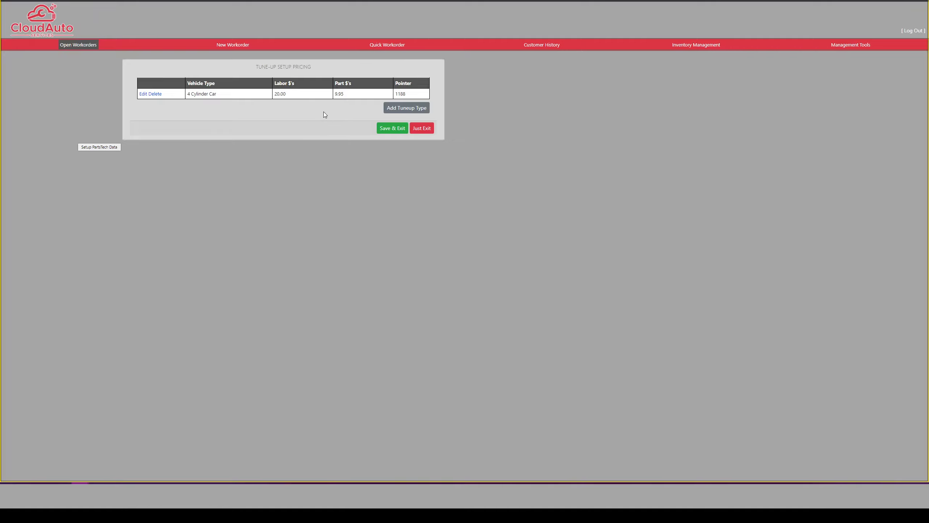
left_click(396, 108)
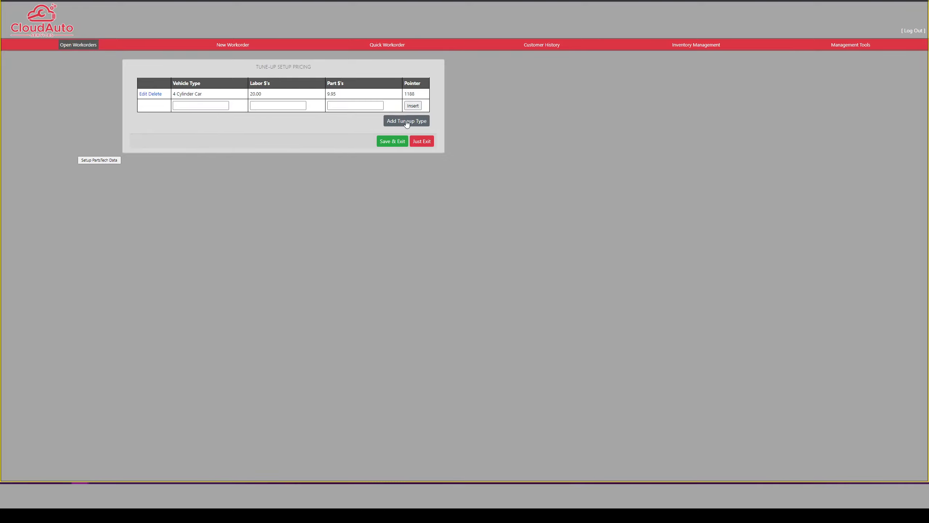
left_click(190, 106)
left_click(271, 105)
left_click(348, 104)
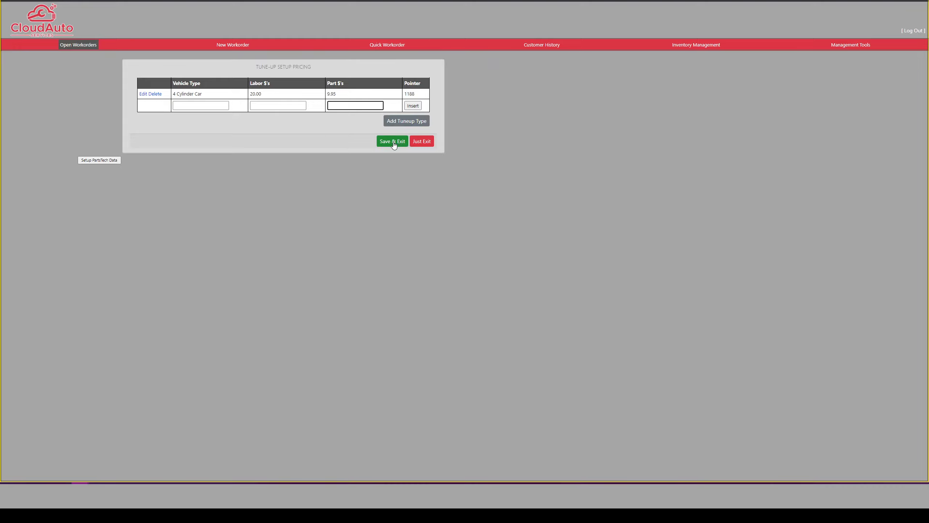
left_click(425, 142)
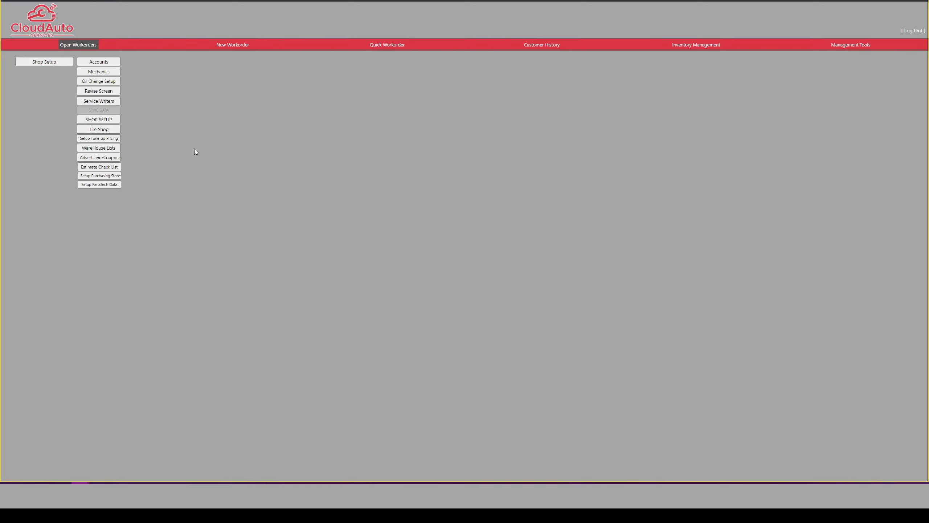
Step: Look over the blank warehouse information form and exit without saving
left_click(108, 151)
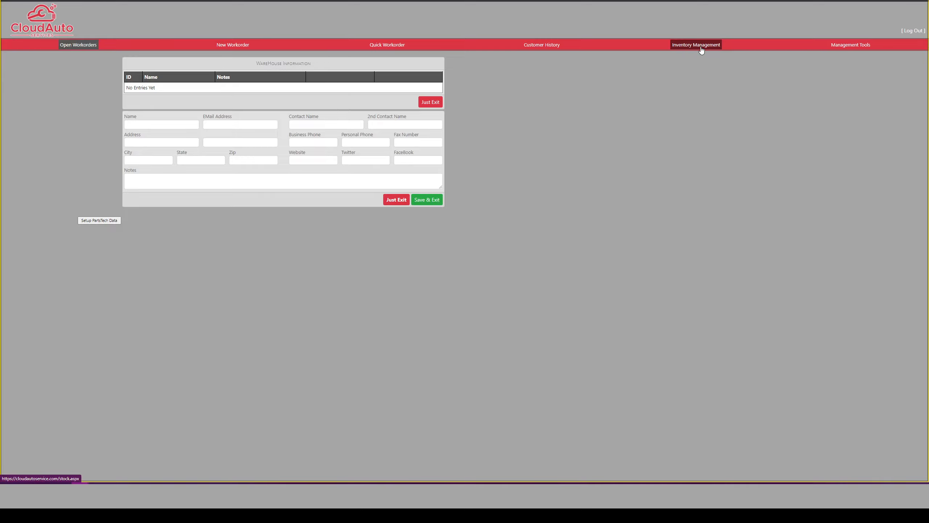
left_click(395, 200)
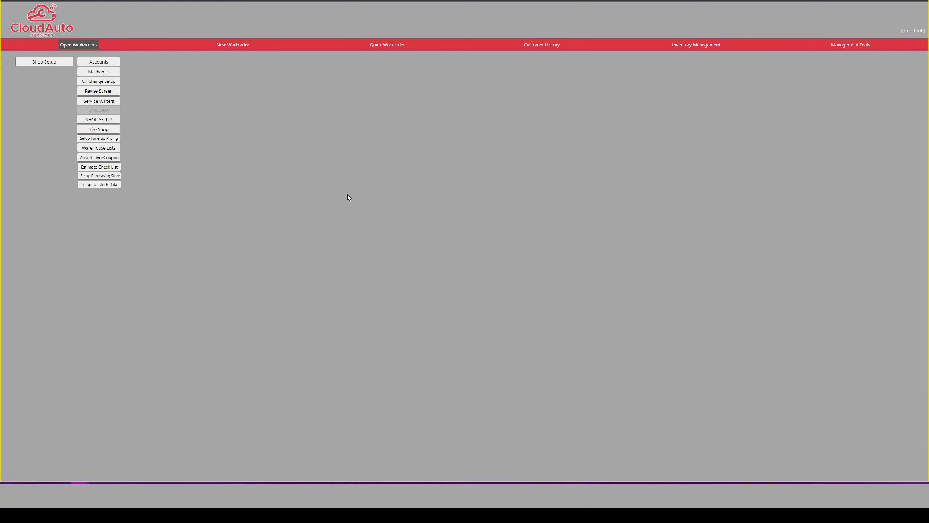
Step: Look over the advertising and coupon form, including the reason-for-visit choices, and exit without saving
left_click(117, 160)
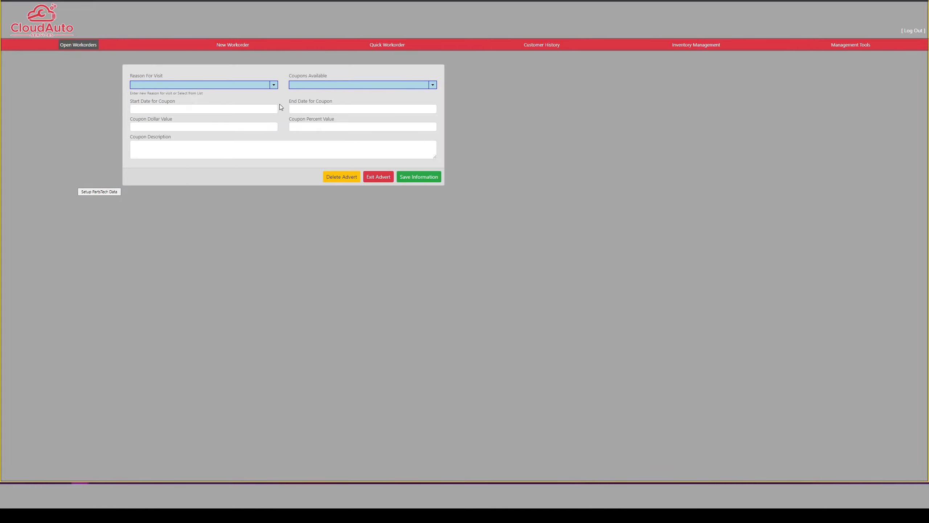
left_click(273, 85)
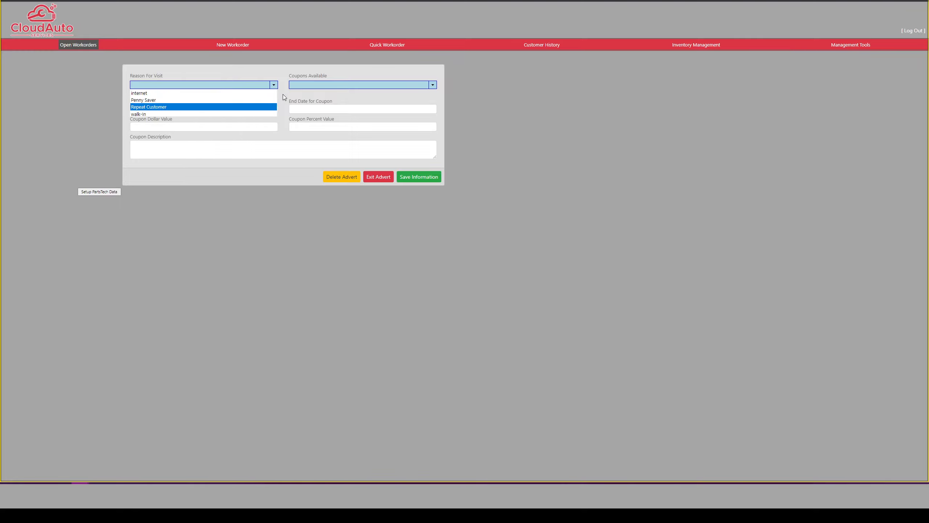
left_click(284, 96)
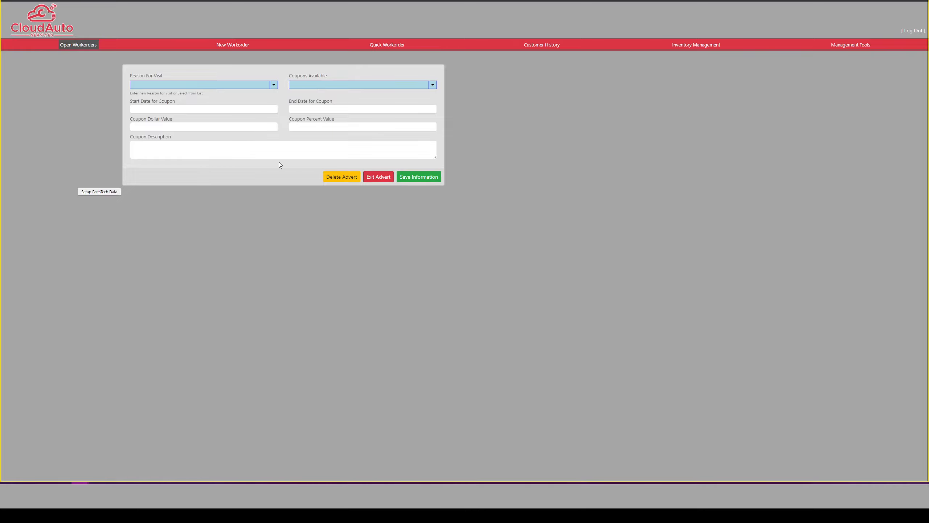
left_click(391, 179)
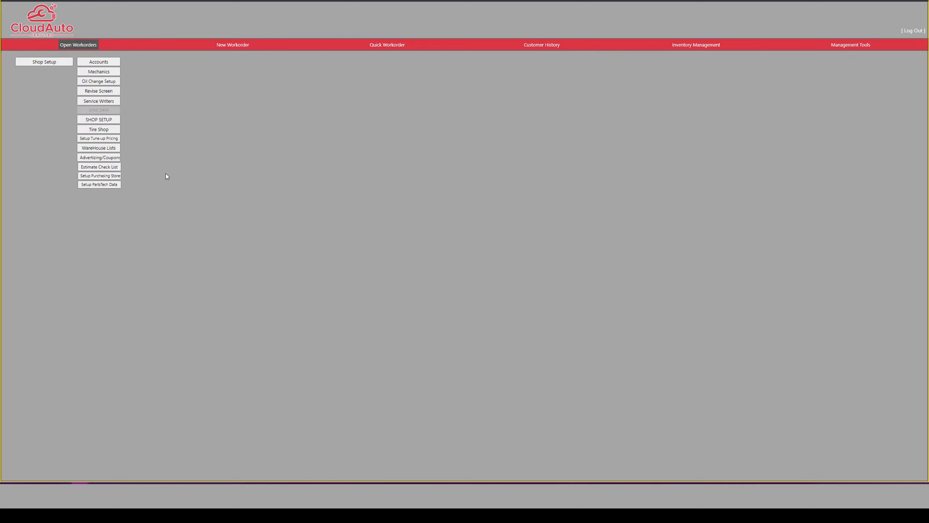
Step: Review the estimate check list down to its last item and exit without editing any entry
left_click(107, 168)
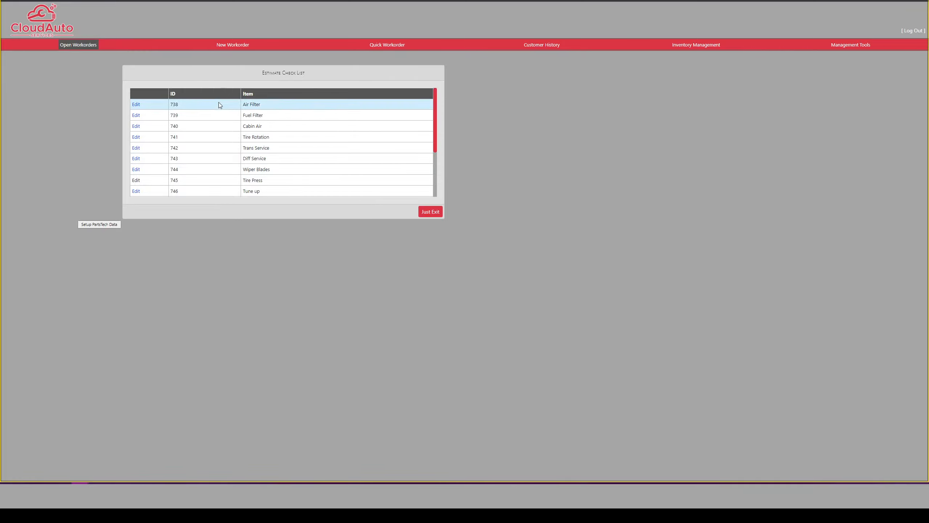
scroll(437, 114, "down", 1)
left_click_drag(438, 114, 437, 159)
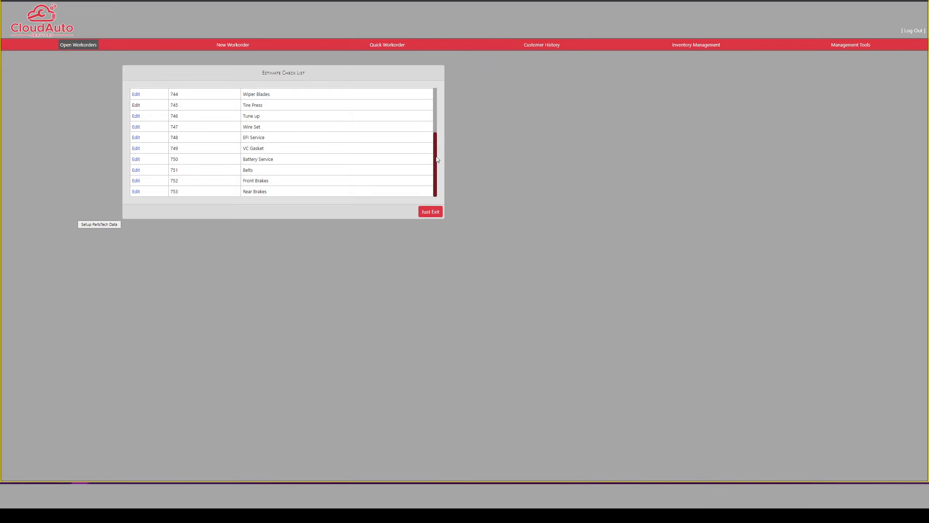
left_click(431, 213)
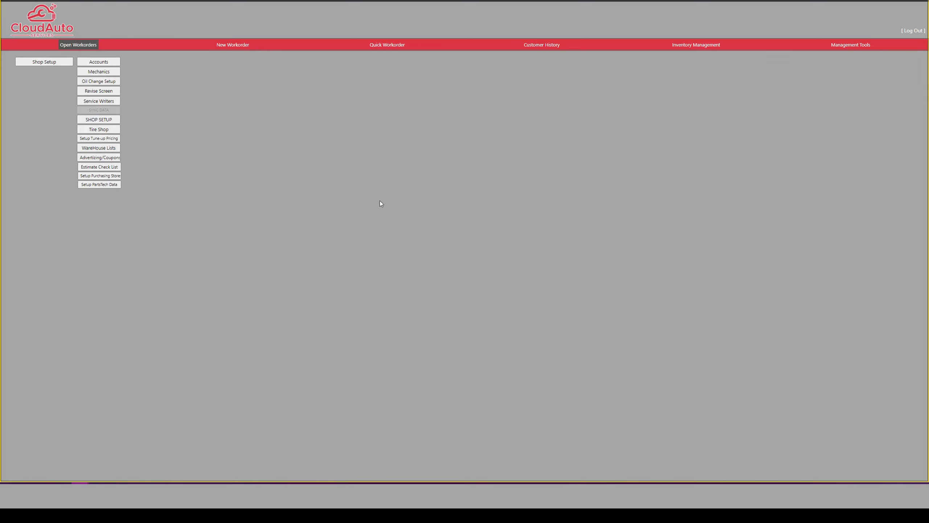